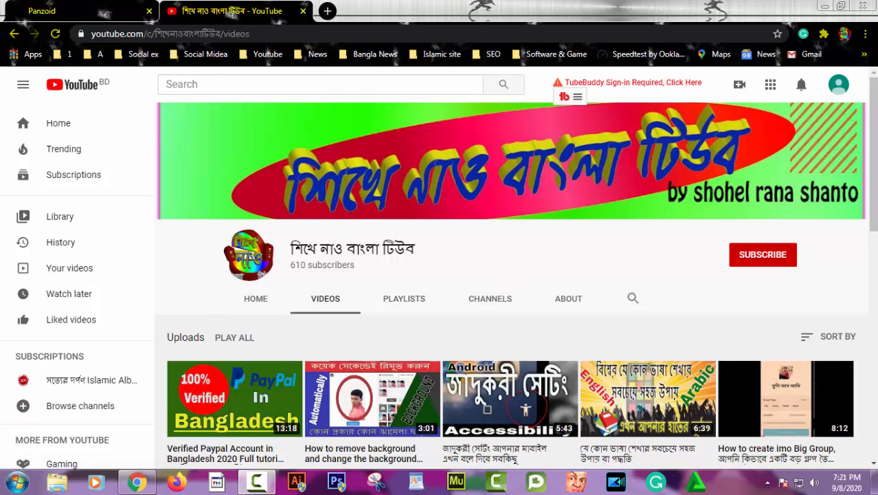
Reload the Panzoid home page and scroll through its Creations and Discussions
left_click(102, 9)
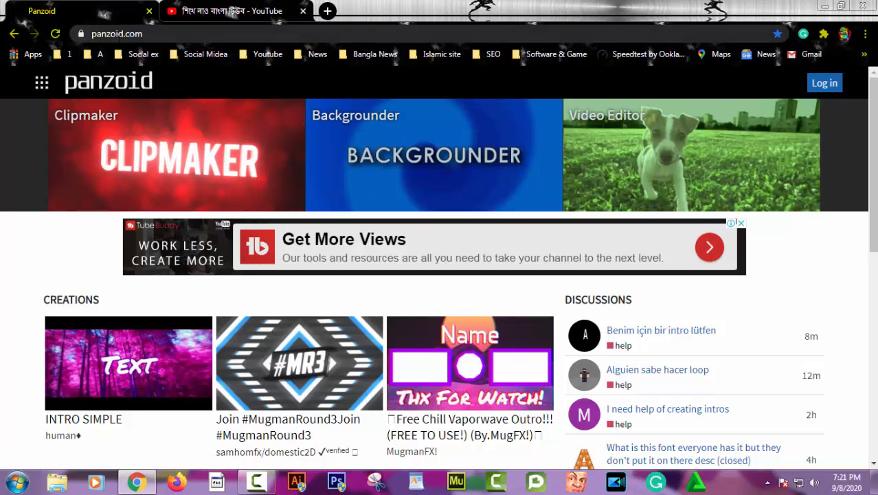
left_click(154, 37)
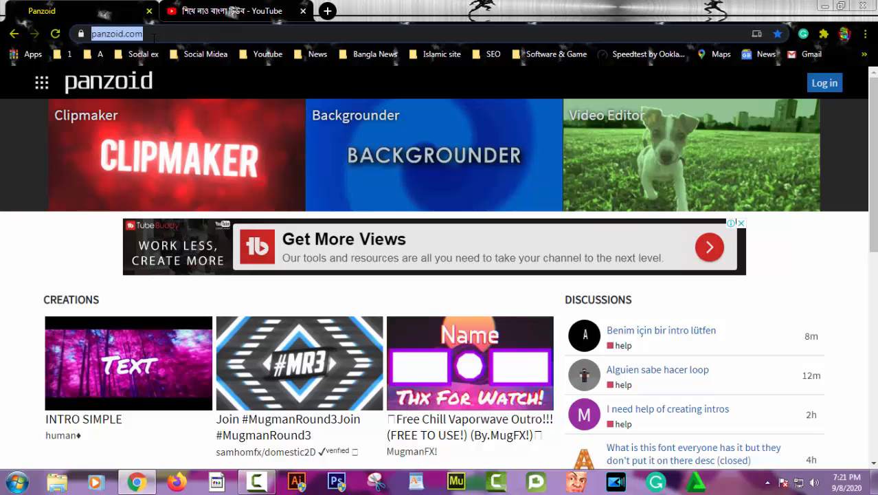
key("Return")
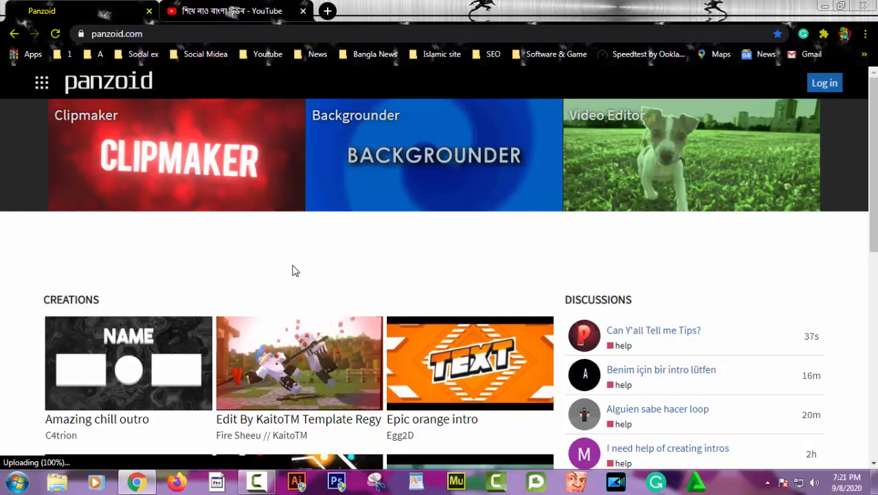
scroll(293, 270, "down", 2)
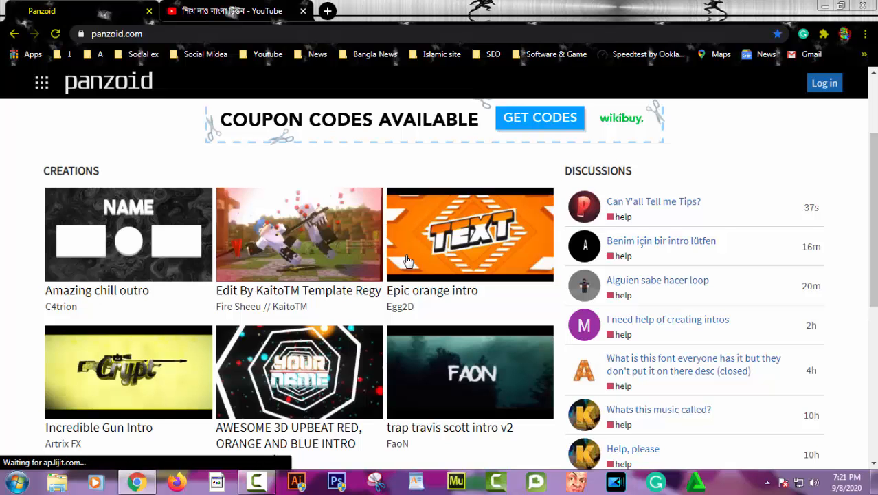
scroll(407, 262, "down", 4)
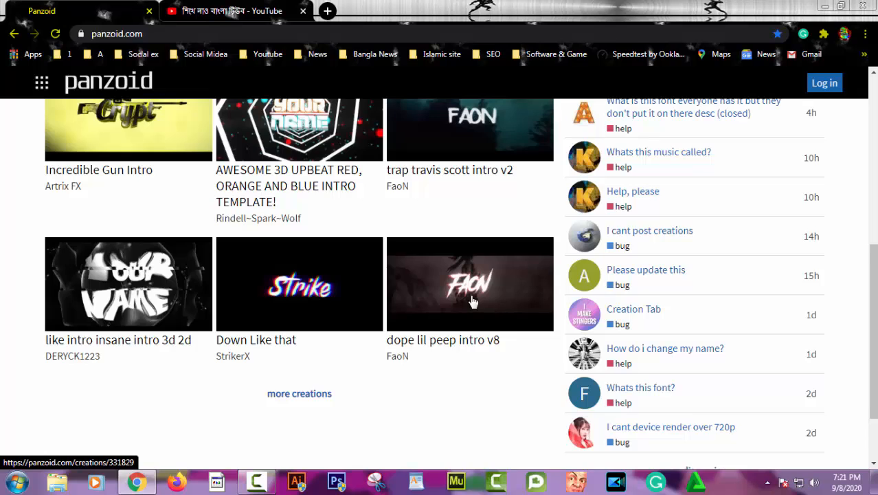
scroll(473, 301, "up", 3)
scroll(472, 301, "down", 4)
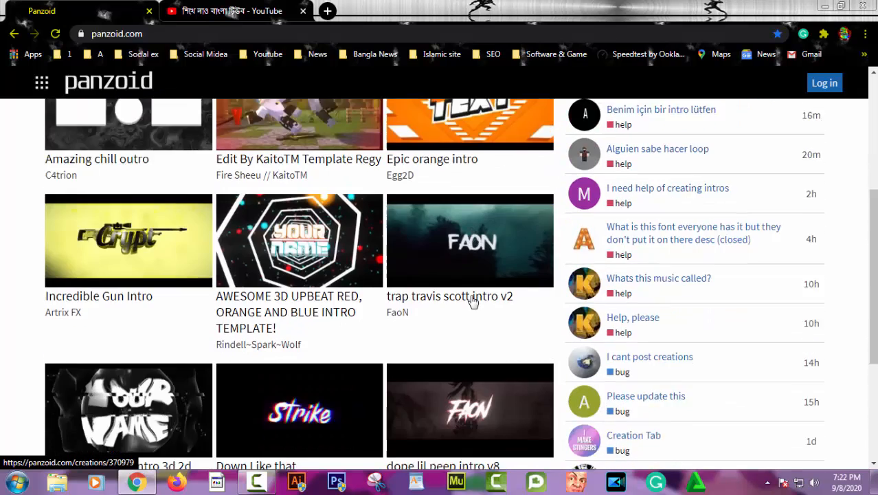
Open the full Creations list and browse through it
left_click(317, 341)
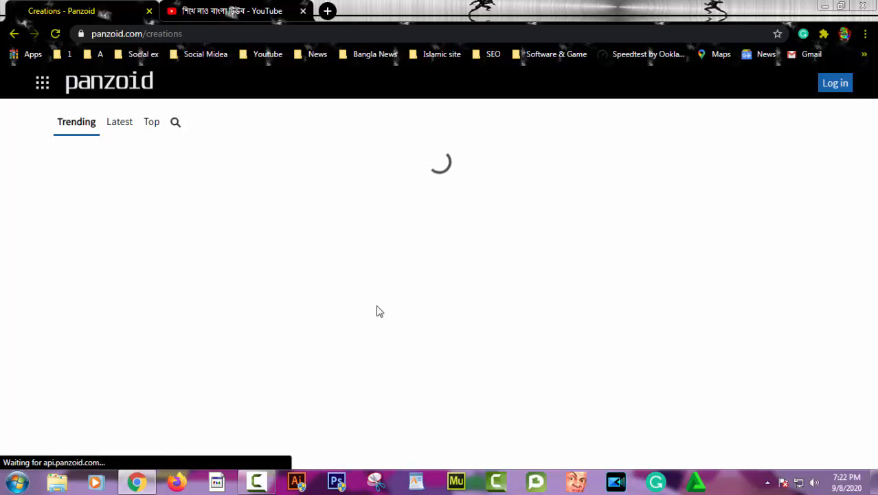
scroll(291, 285, "down", 7)
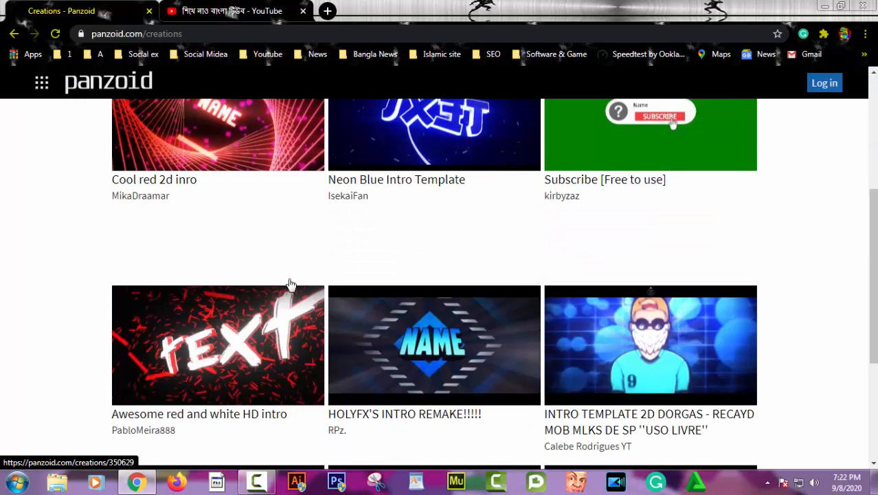
scroll(290, 284, "down", 12)
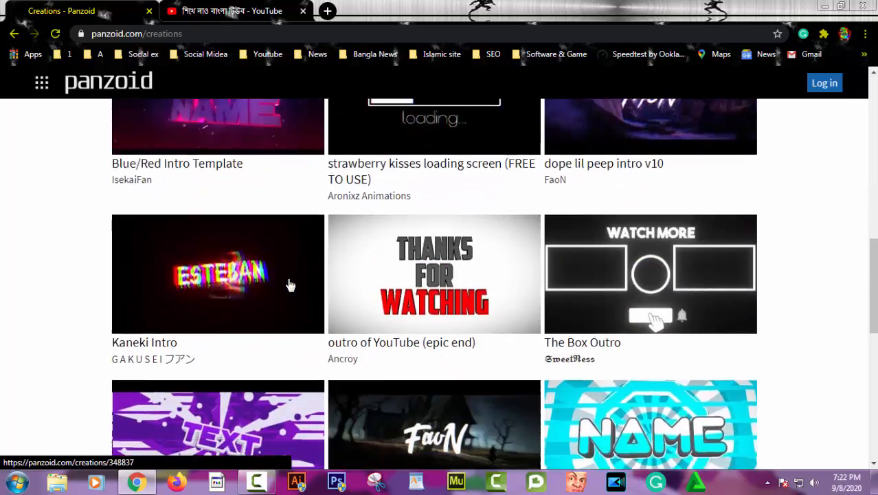
scroll(288, 284, "down", 13)
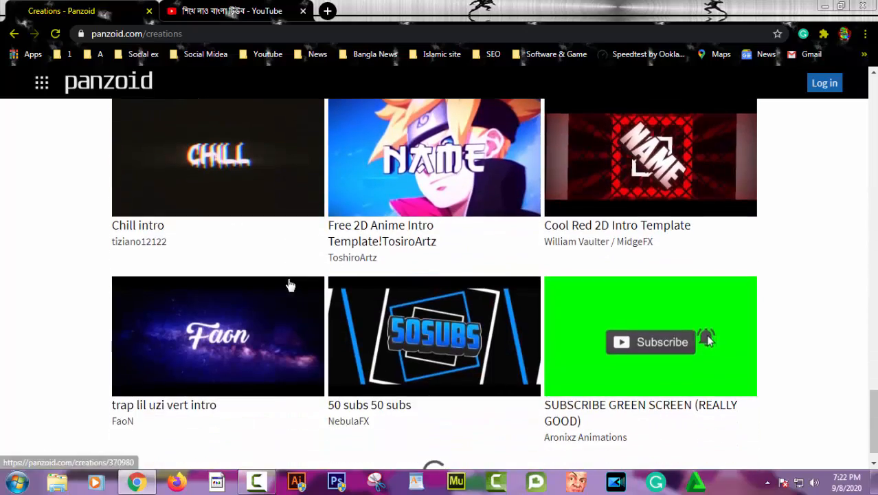
scroll(289, 284, "down", 10)
scroll(290, 285, "up", 15)
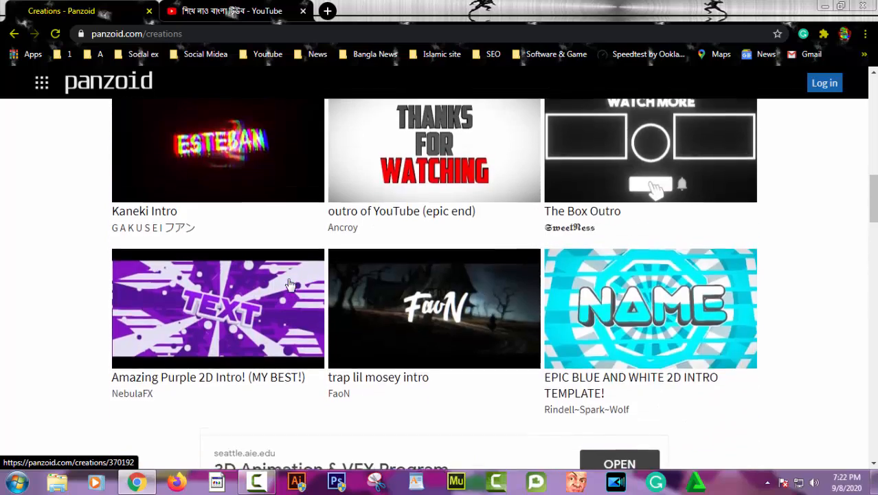
scroll(290, 285, "up", 3)
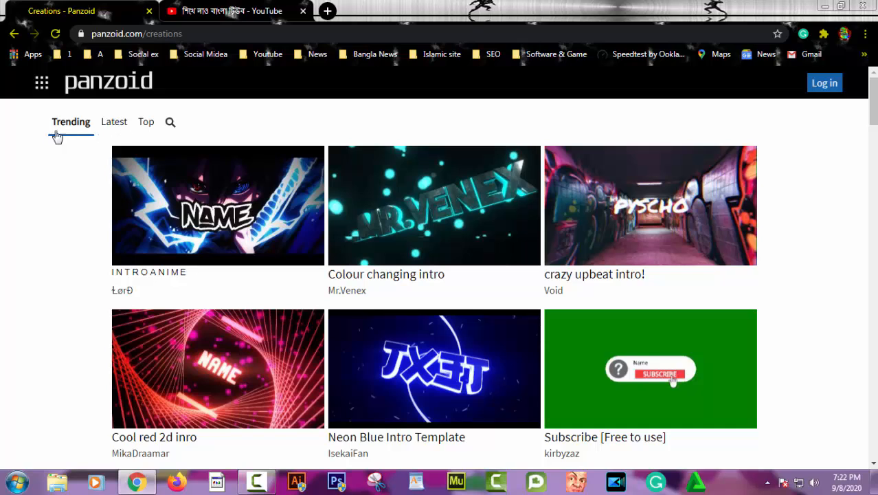
Switch to the Top creations and scroll down to the Black/White Intro Template
left_click(120, 132)
left_click(150, 130)
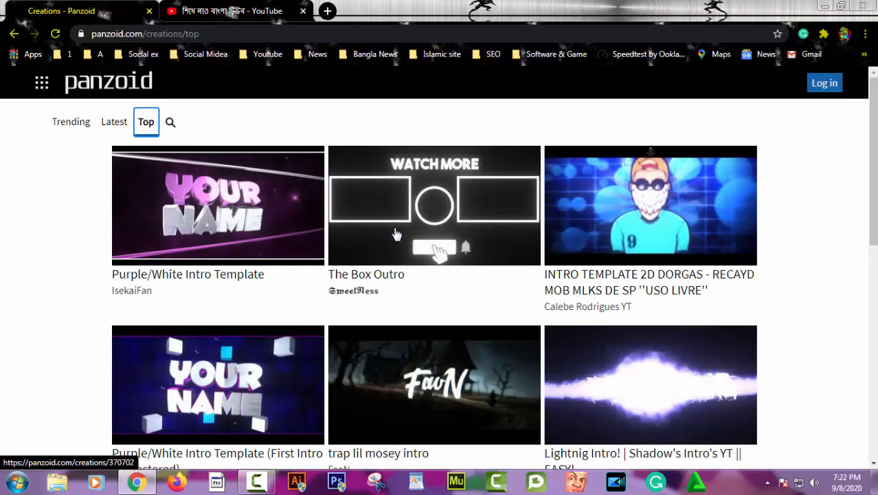
scroll(396, 235, "down", 3)
scroll(395, 234, "down", 9)
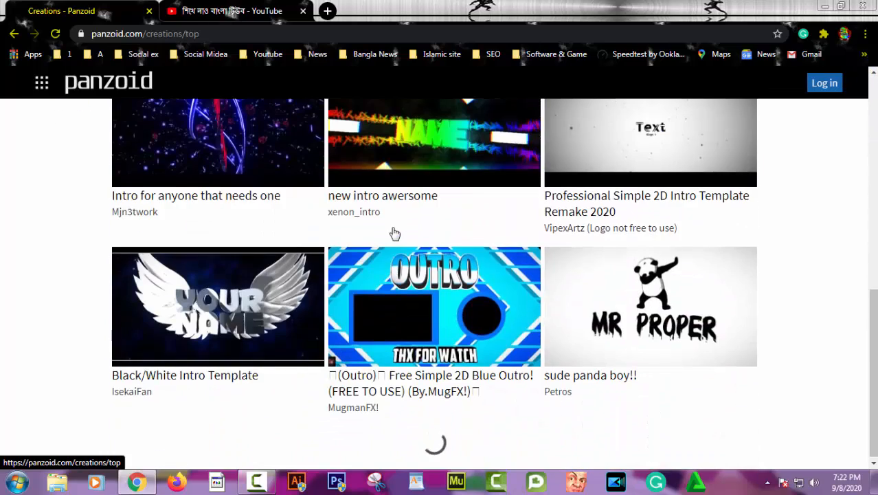
scroll(395, 233, "down", 1)
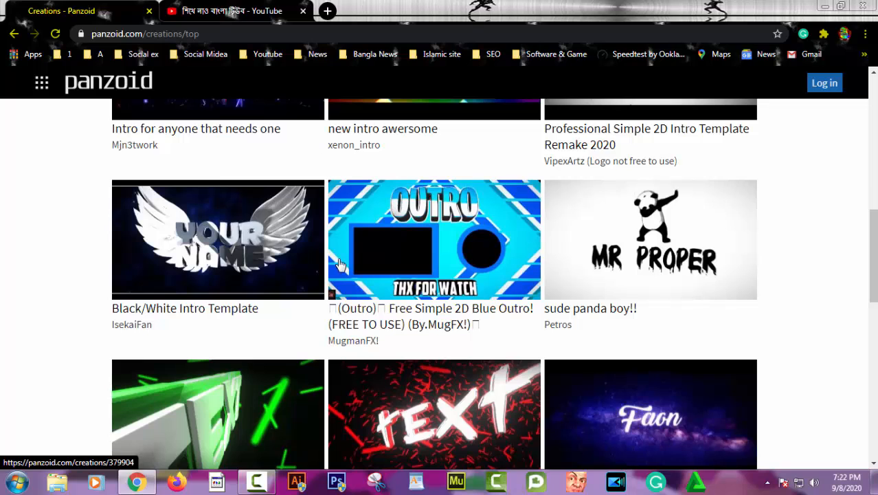
Open the Black/White Intro Template's page and load it into Clipmaker
left_click(228, 244)
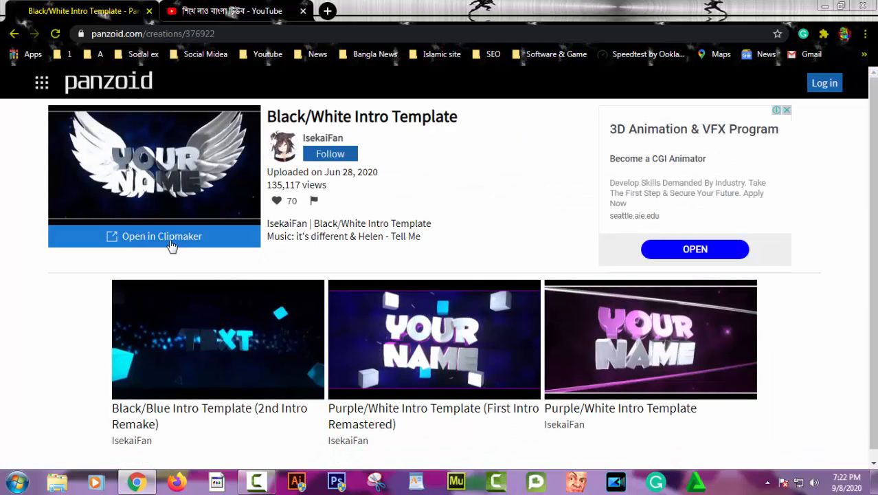
left_click(147, 237)
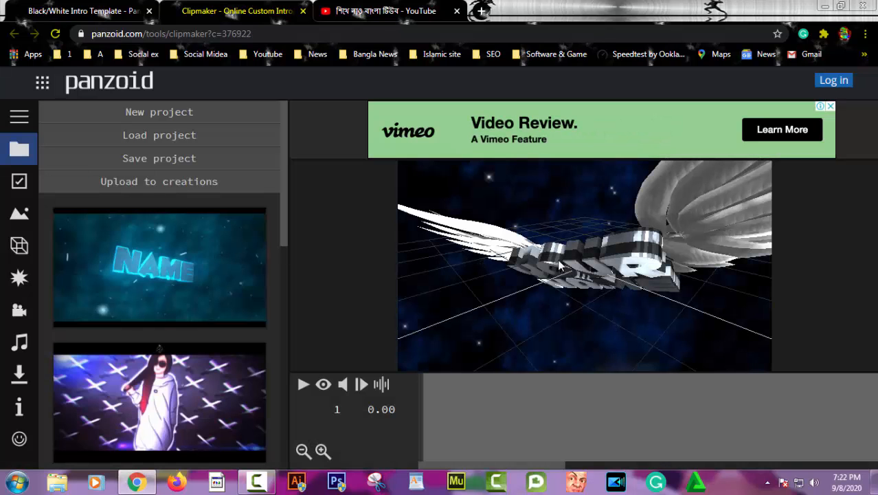
Switch the preview to rendered mode, play the intro, and pause it at frame 33
left_click(324, 386)
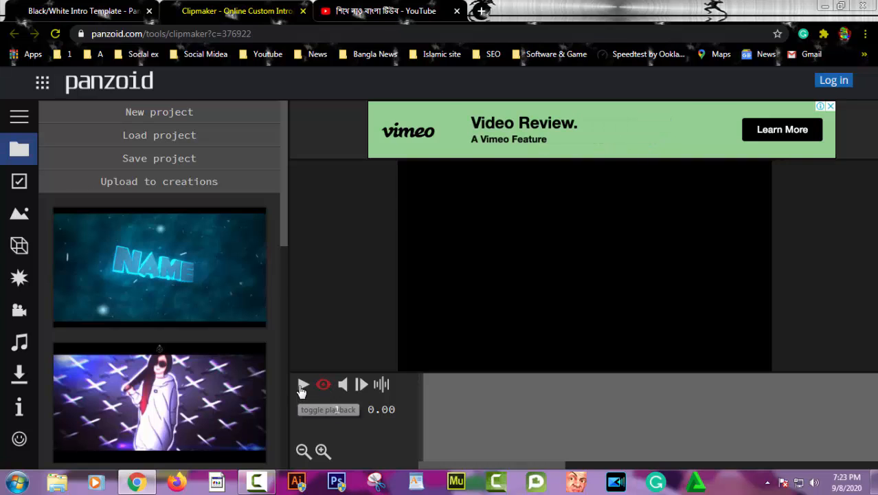
left_click(301, 387)
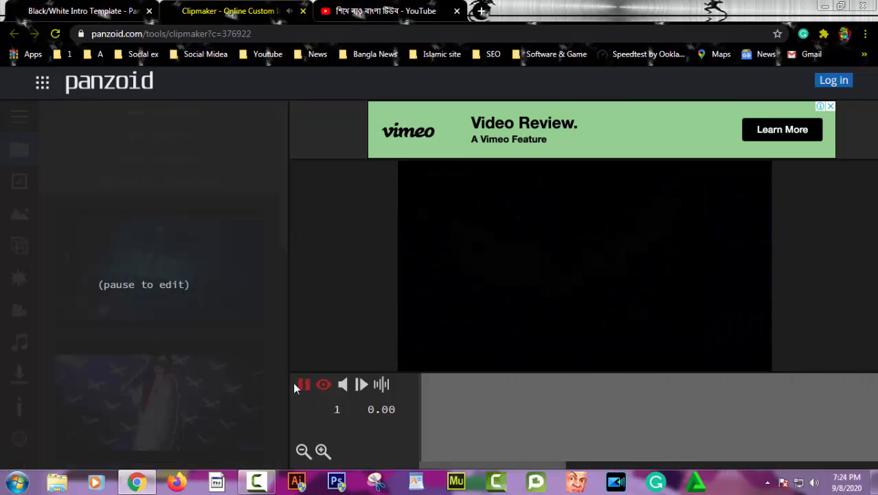
left_click(301, 384)
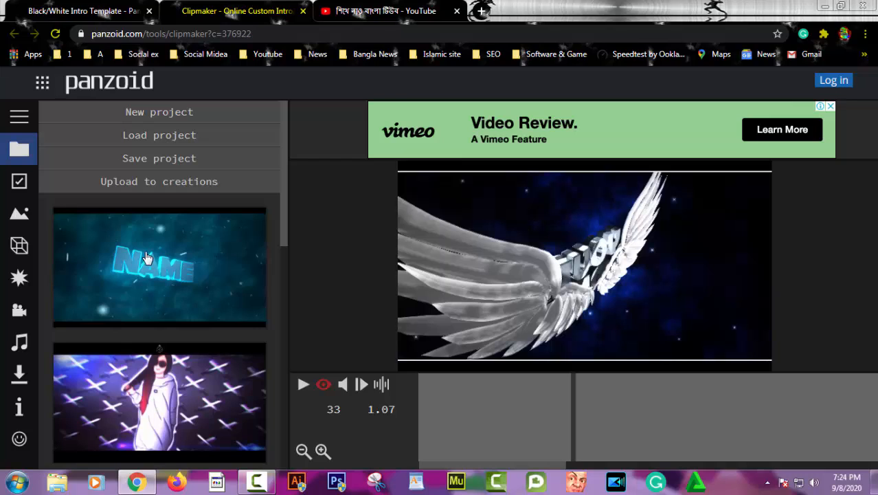
Show the scene's object list and open the 'Group: Your Name' properties with its 'Your' text layers
left_click(19, 248)
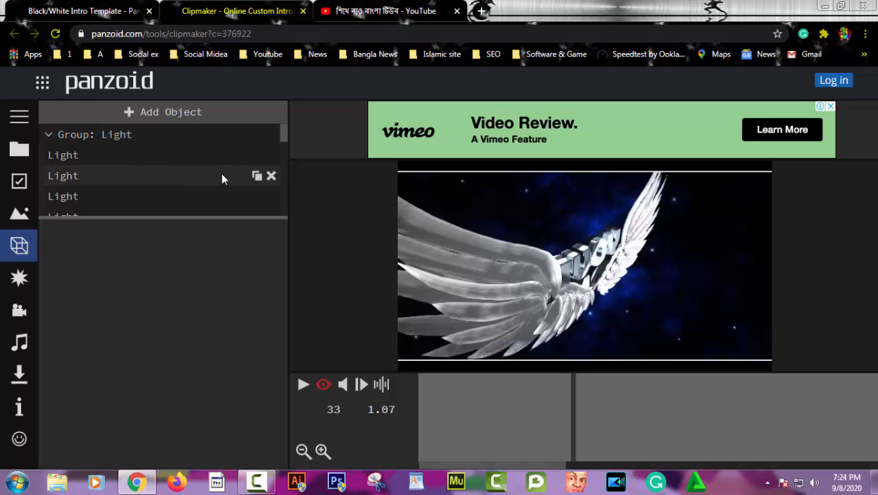
scroll(210, 161, "down", 5)
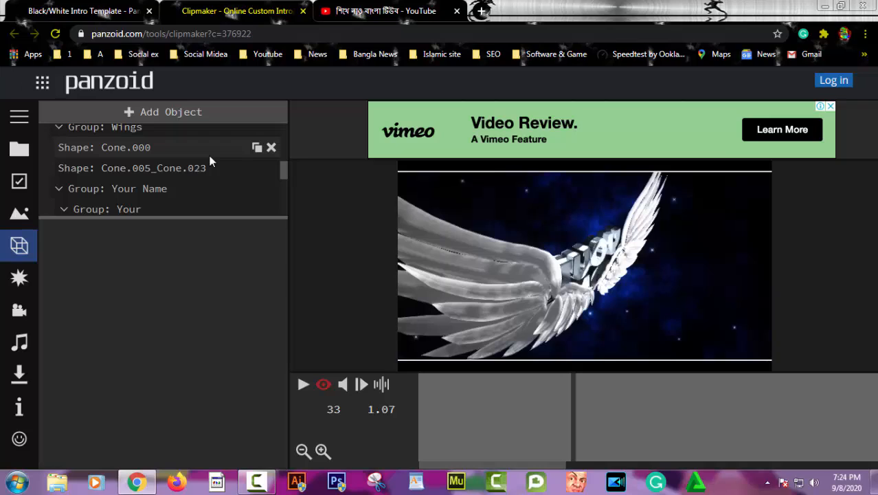
left_click(128, 192)
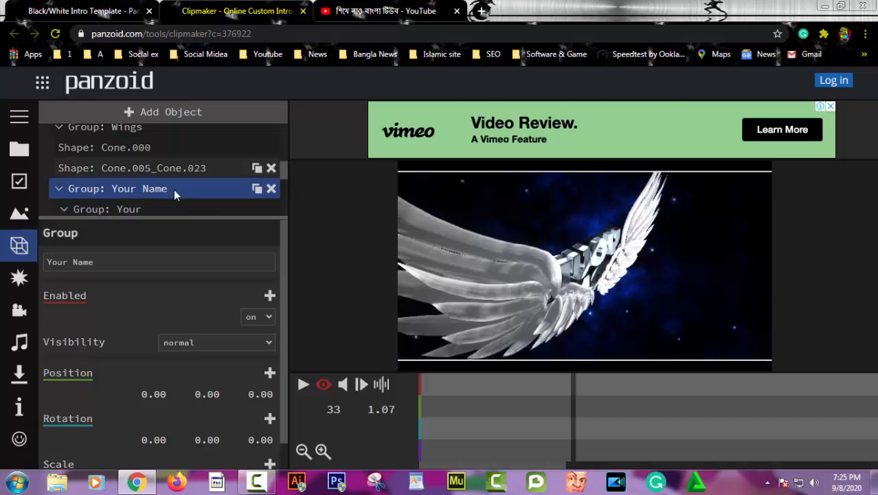
scroll(174, 190, "down", 3)
scroll(174, 198, "up", 1)
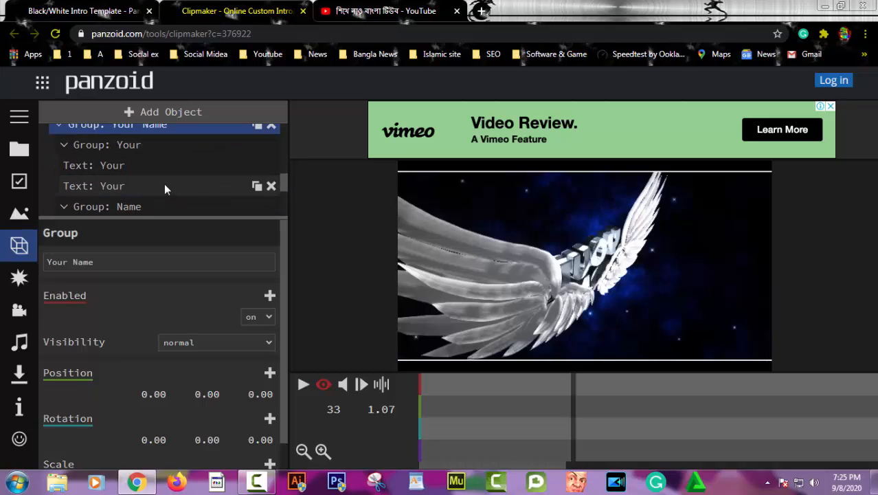
scroll(164, 183, "down", 5)
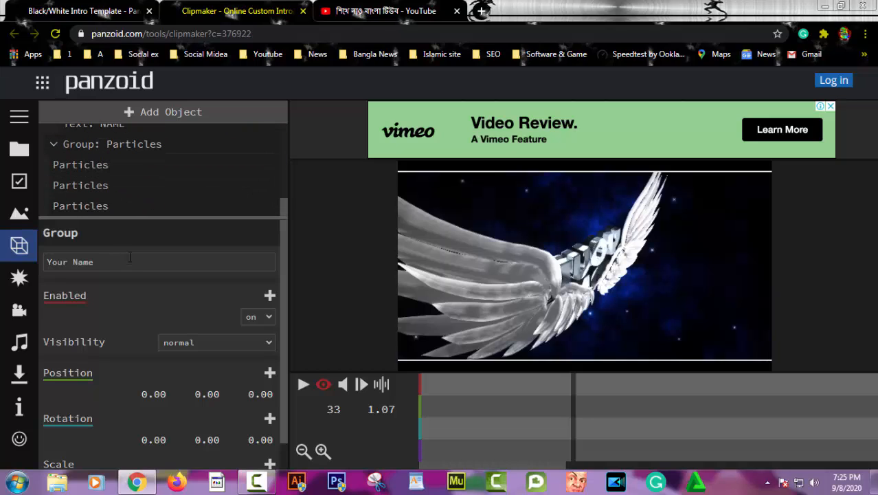
scroll(147, 247, "down", 1)
scroll(150, 234, "up", 1)
scroll(156, 182, "up", 5)
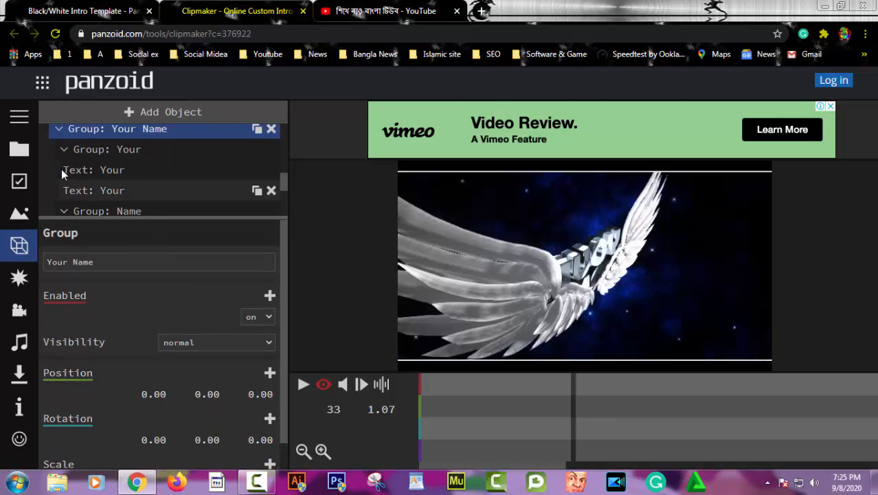
Change the first 'Text: Your' layer's wording from 'Your' to the custom name
left_click(126, 169)
left_click(78, 263)
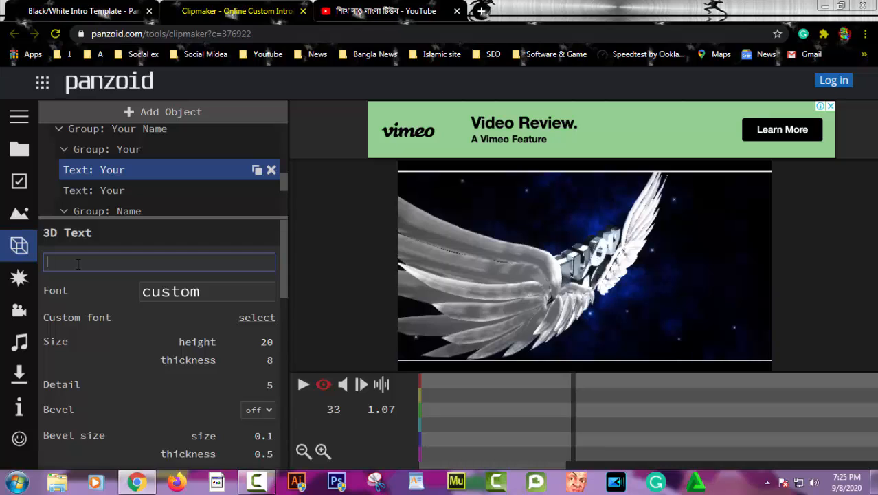
type("s")
type("lel")
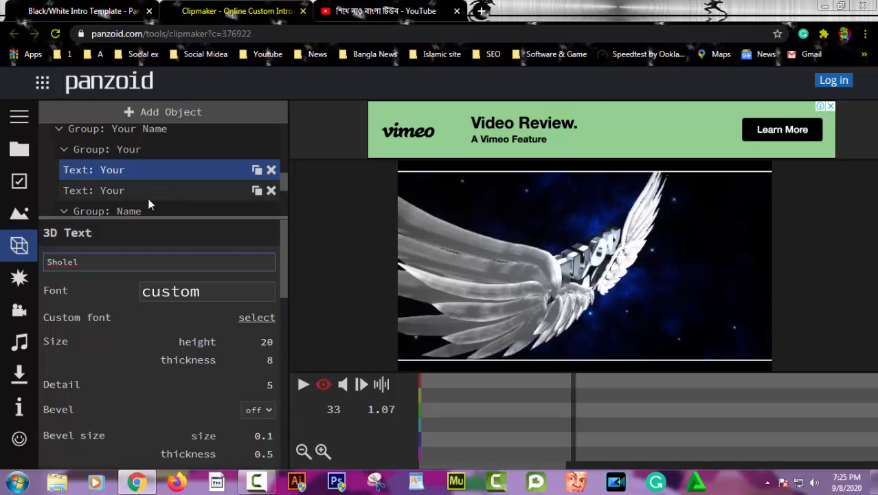
key("Return")
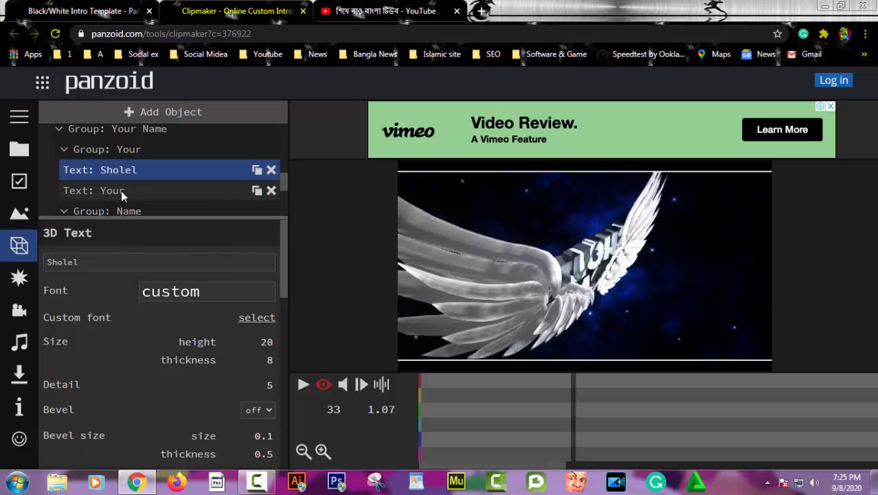
Replace 'Your' in the second 'Text: Your' layer with the same custom name
left_click(127, 191)
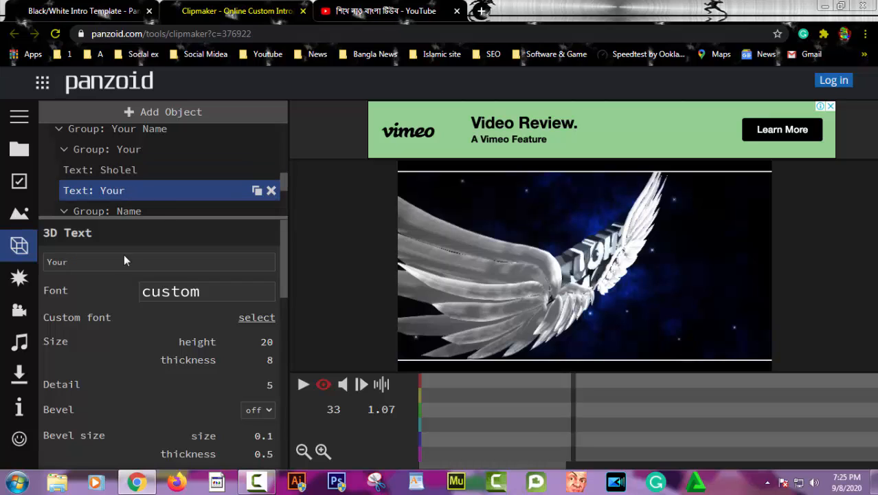
left_click(84, 262)
key("BackSpace")
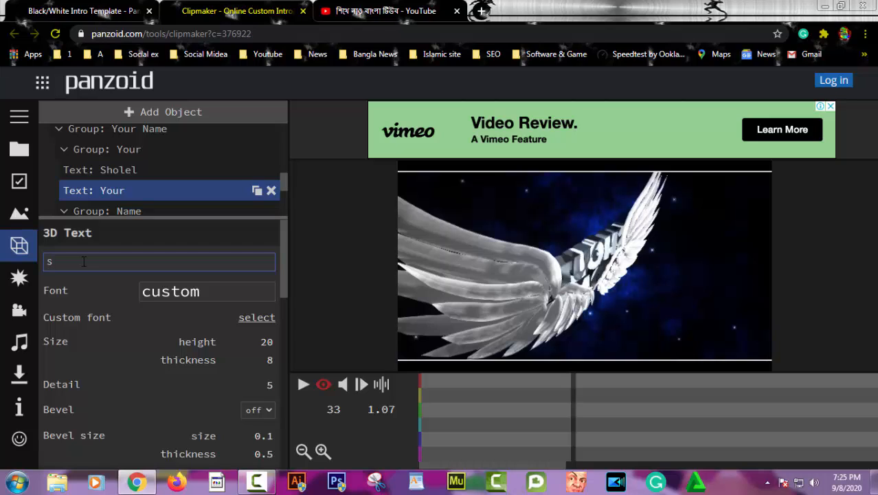
type("Shohel")
key("Return")
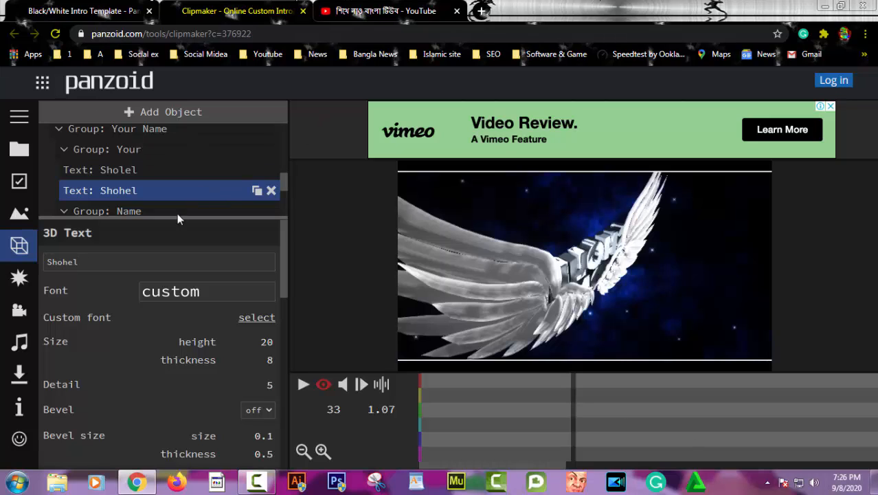
scroll(172, 161, "down", 2)
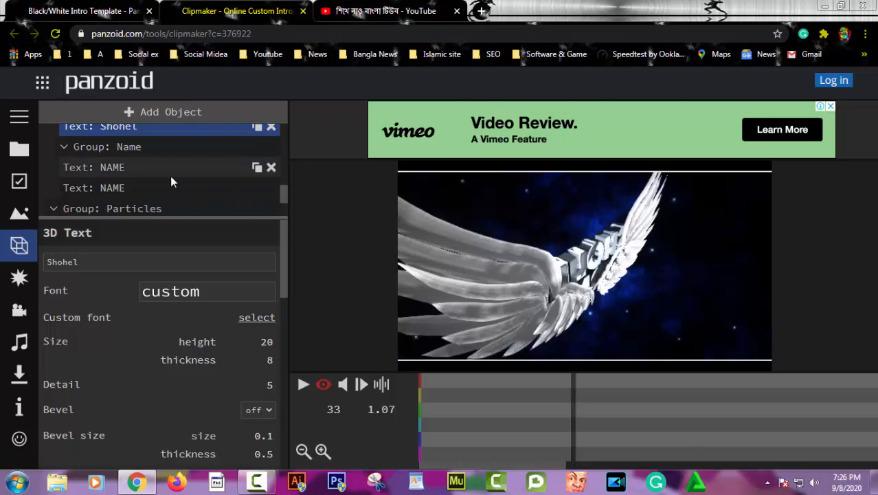
scroll(171, 176, "up", 4)
scroll(170, 176, "down", 3)
scroll(171, 175, "up", 3)
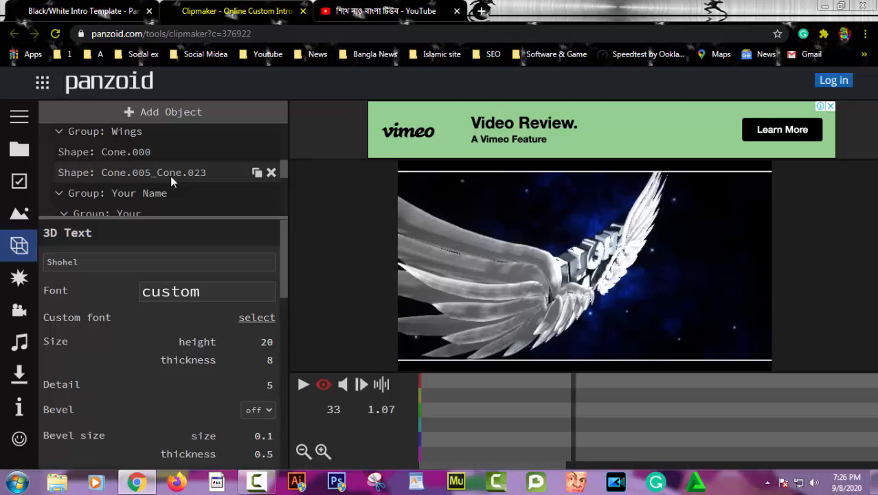
Play the intro and pause once the custom name shows above 'NAME' between the wings
scroll(171, 175, "down", 3)
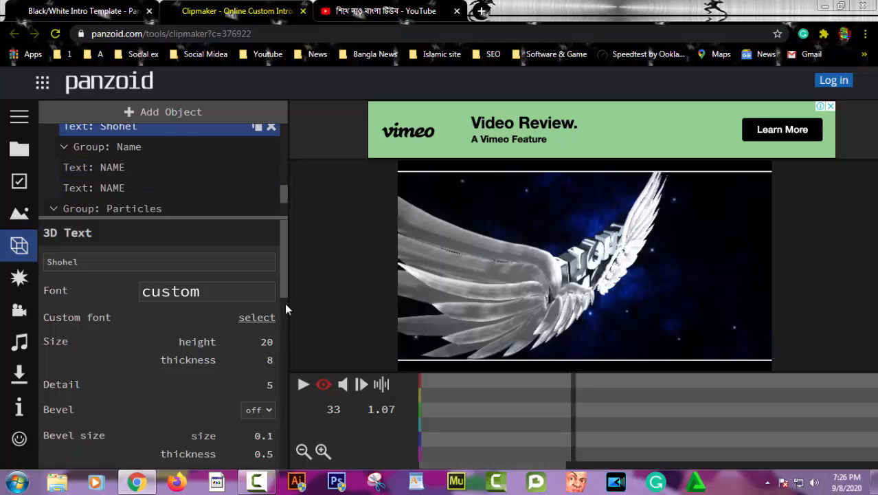
left_click(303, 386)
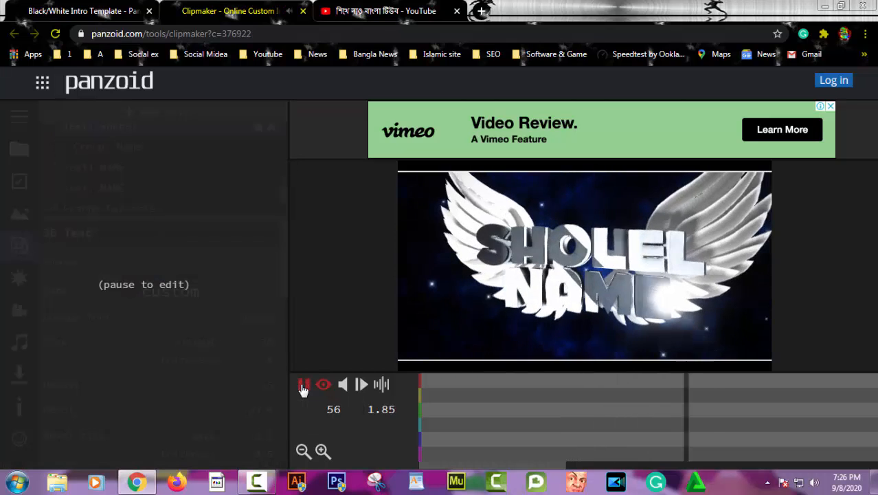
left_click(303, 385)
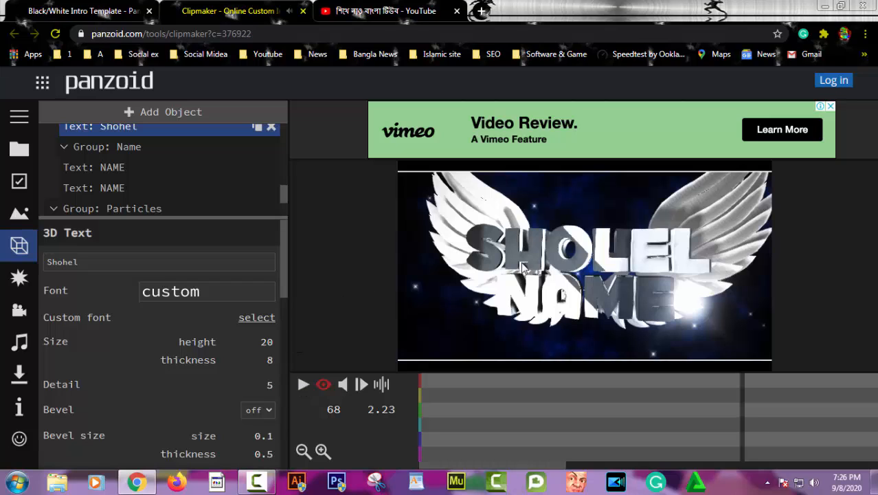